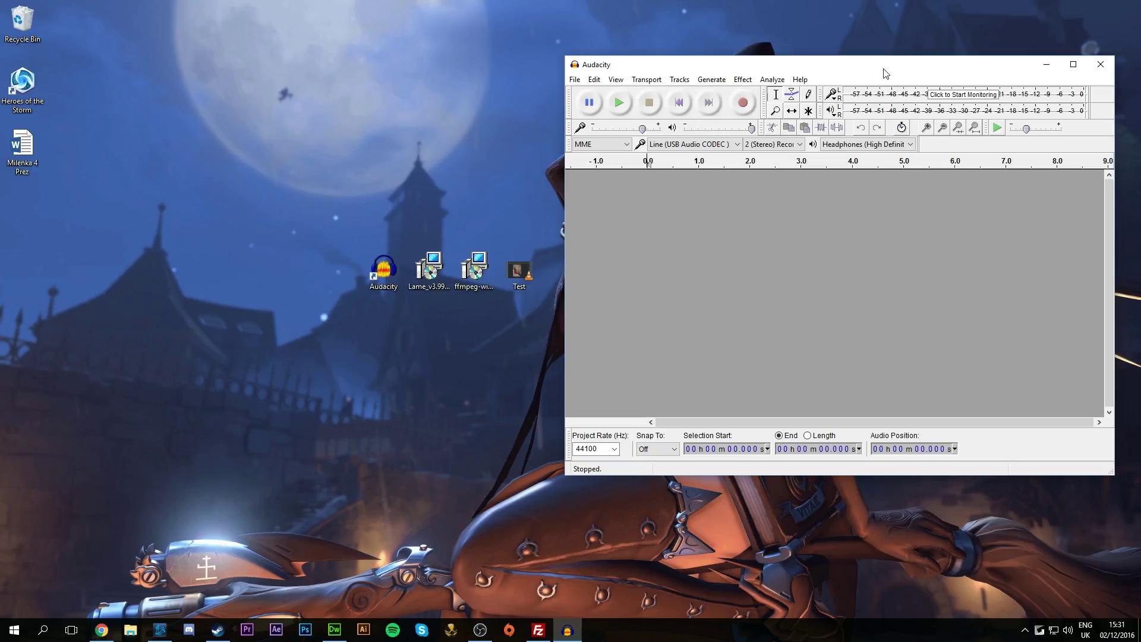
Try dropping Test.mp4 into Audacity and dismiss the unsupported-format import error
{"action": "left_click_drag", "start_coordinate": [519, 272], "coordinate": [785, 293]}
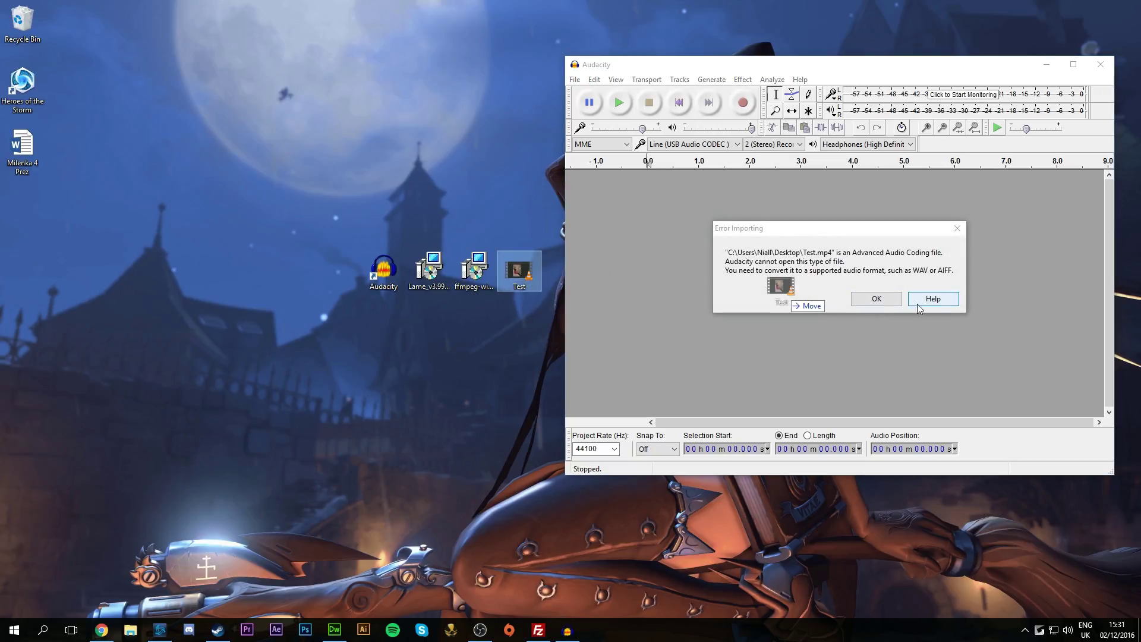
{"action": "left_click", "coordinate": [958, 229]}
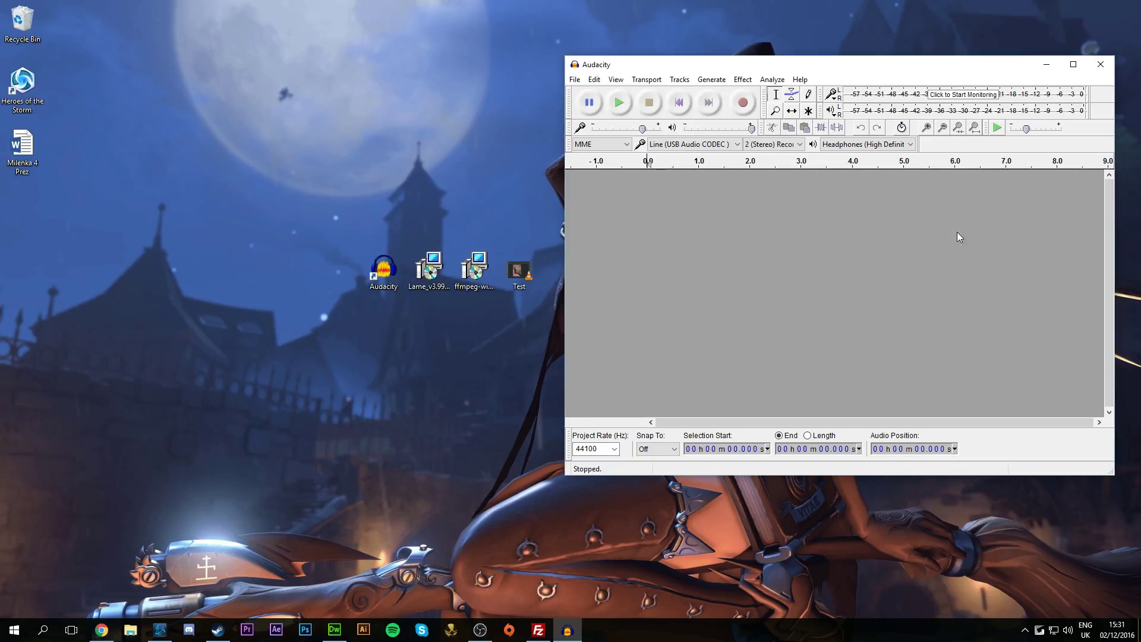
On lame.buanzo.org, download the FFmpeg 2.2.2 Windows installer and cancel the duplicate download
{"action": "left_click", "coordinate": [102, 630]}
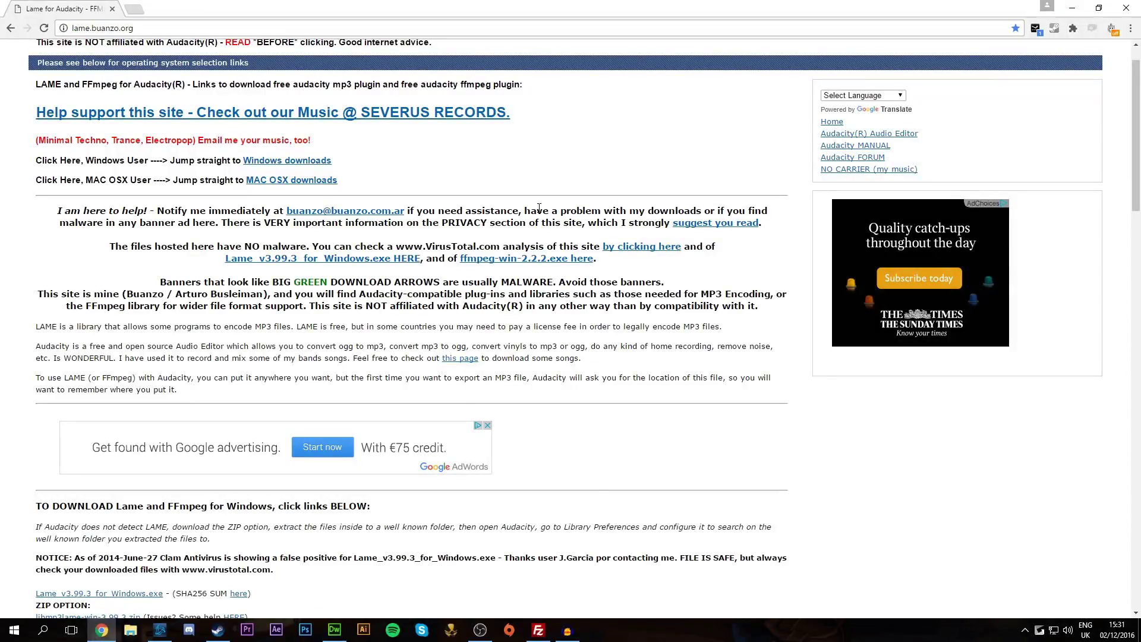
{"action": "scroll", "coordinate": [464, 260], "scroll_direction": "down", "scroll_amount": 4}
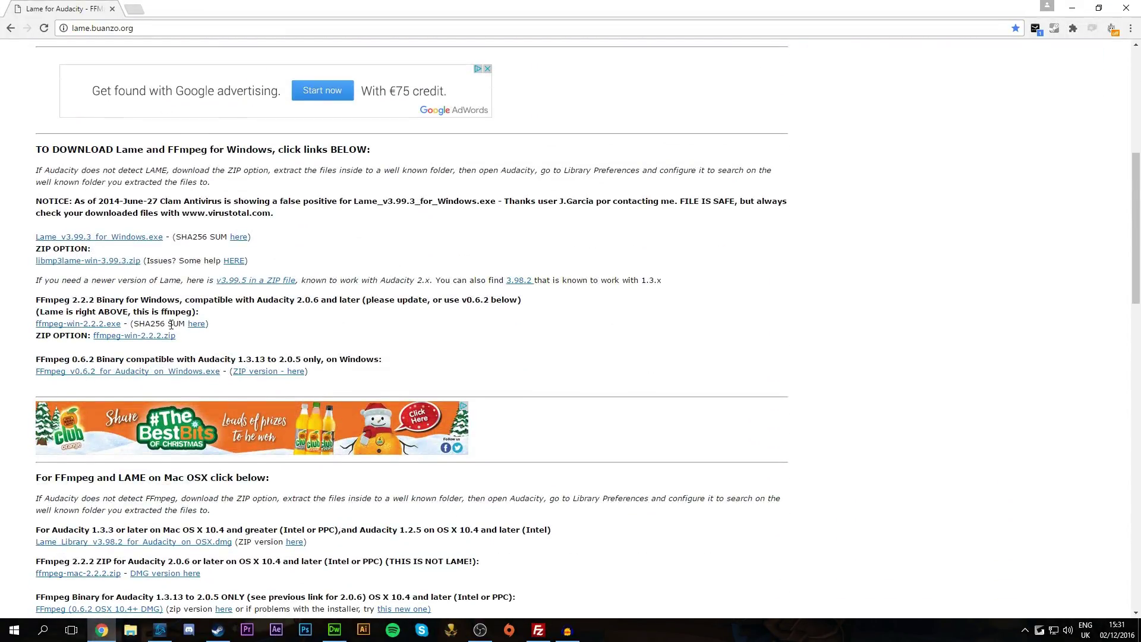
{"action": "mouse_move", "coordinate": [36, 300]}
{"action": "left_mouse_down"}
{"action": "mouse_move", "coordinate": [171, 301]}
{"action": "mouse_move", "coordinate": [188, 342]}
{"action": "left_mouse_up"}
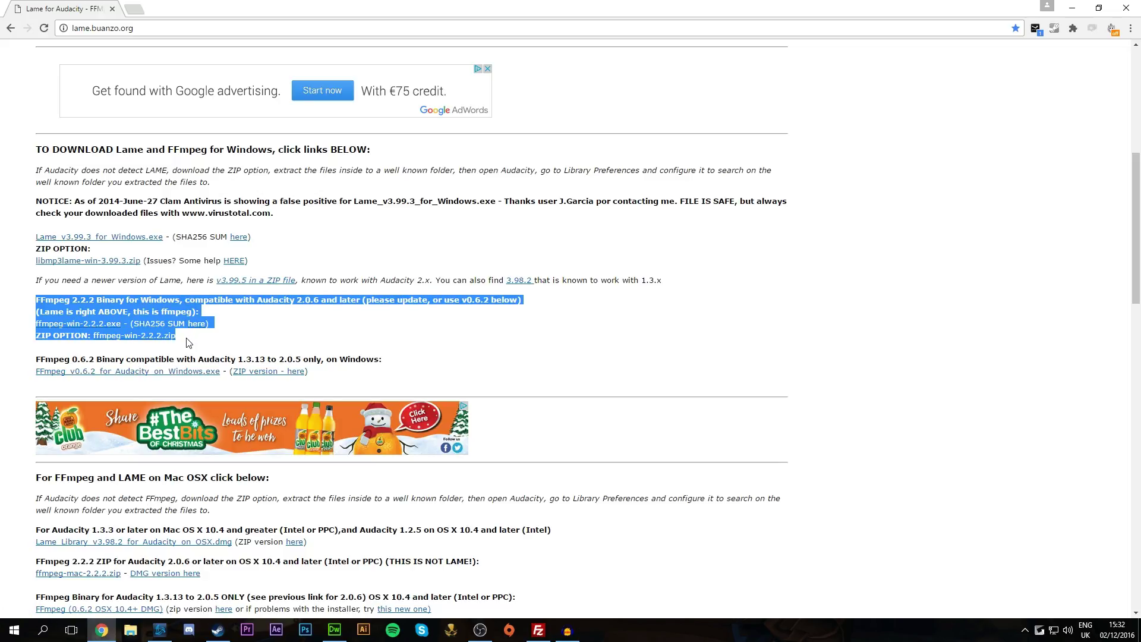
{"action": "left_click", "coordinate": [75, 325]}
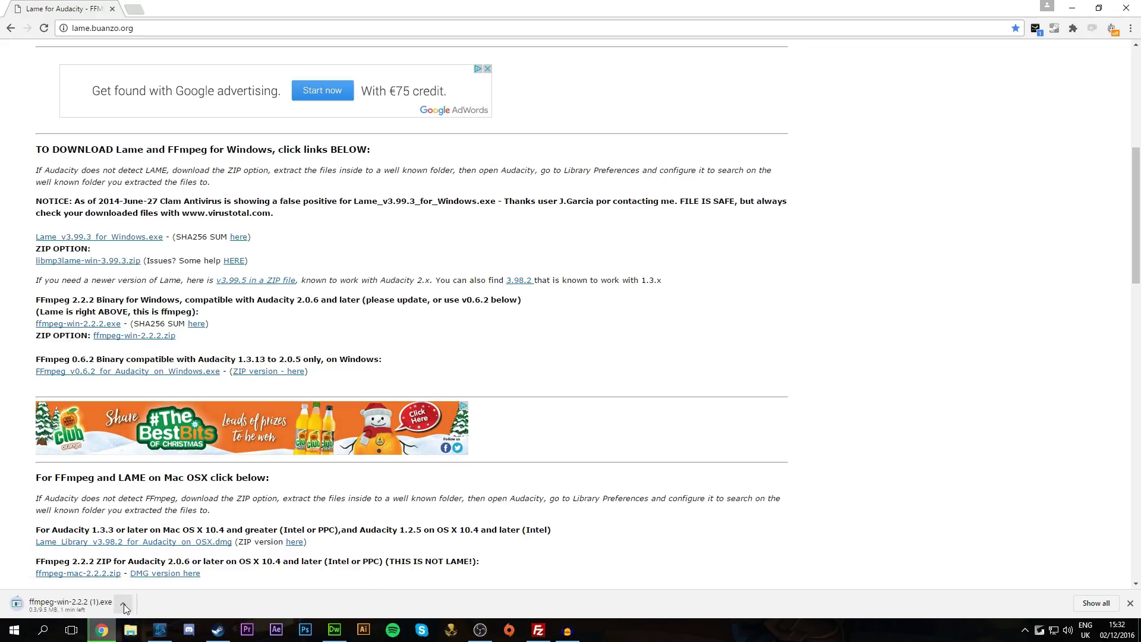
{"action": "left_click", "coordinate": [124, 603]}
{"action": "left_click", "coordinate": [149, 589]}
Download the Lame v3.99.3 for Windows installer
{"action": "left_click_drag", "start_coordinate": [29, 249], "coordinate": [94, 239]}
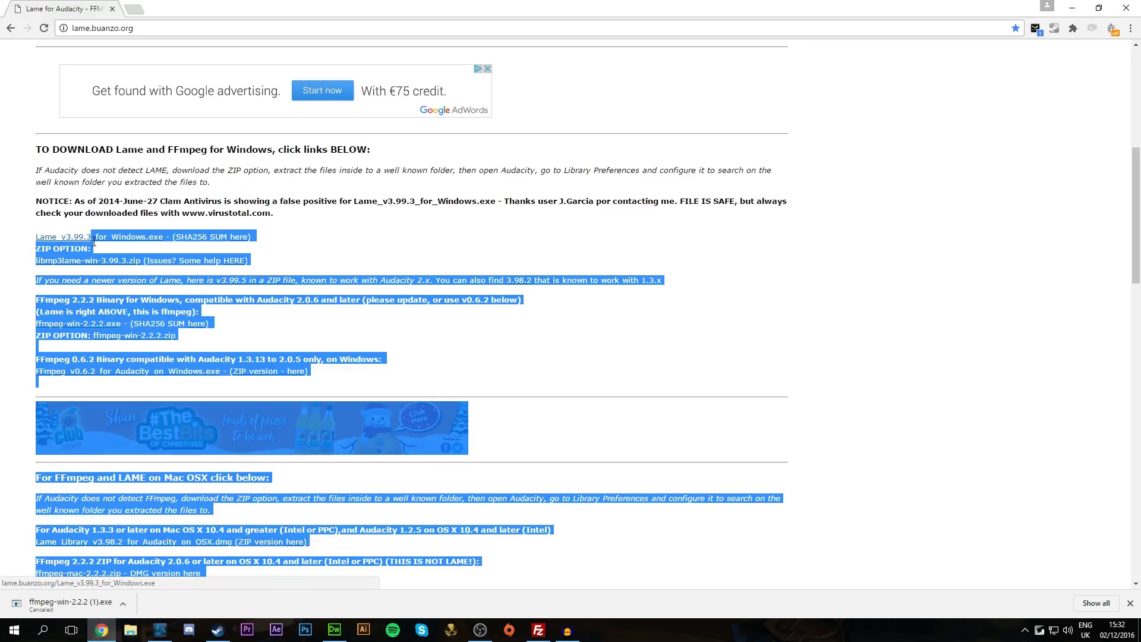
{"action": "left_click", "coordinate": [94, 241]}
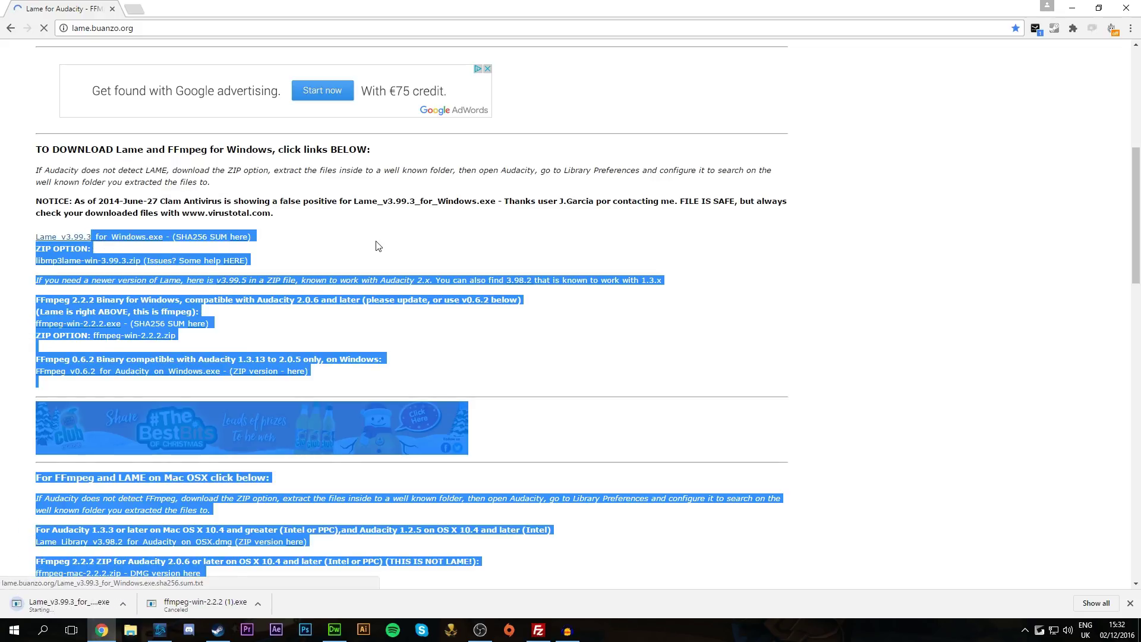
{"action": "mouse_move", "coordinate": [267, 246]}
{"action": "left_mouse_down"}
{"action": "mouse_move", "coordinate": [26, 239]}
{"action": "mouse_move", "coordinate": [213, 234]}
{"action": "left_mouse_up"}
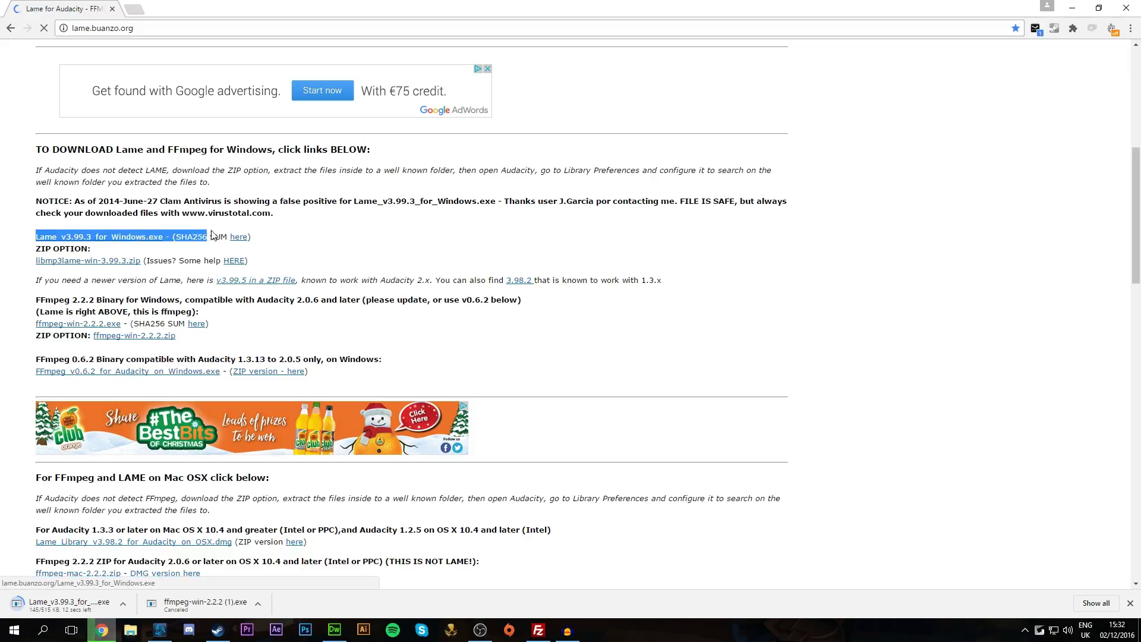
{"action": "triple_click", "coordinate": [254, 238]}
{"action": "left_click", "coordinate": [257, 239]}
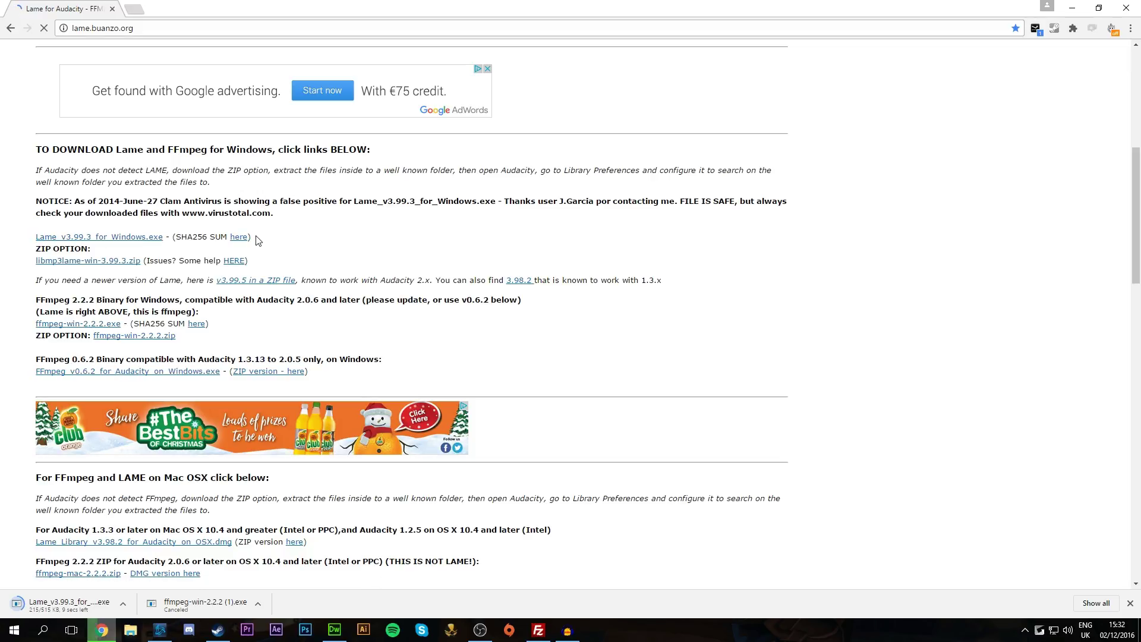
{"action": "left_click", "coordinate": [123, 603]}
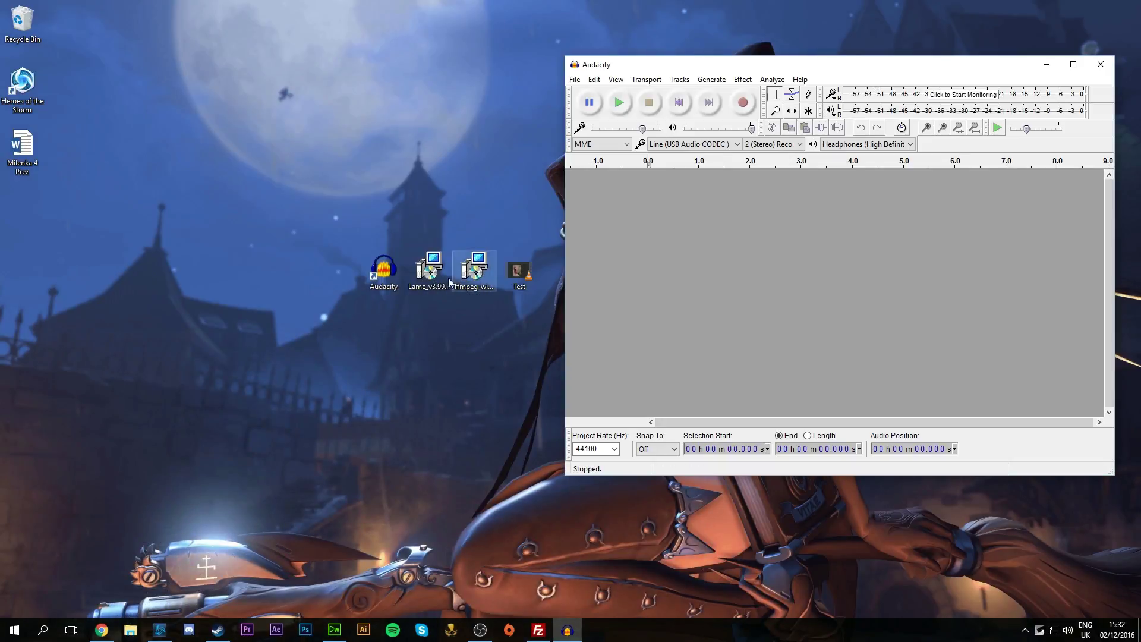
Install FFmpeg for Audacity in English to its default Program Files (x86) folder
{"action": "left_click_drag", "start_coordinate": [493, 308], "coordinate": [406, 252]}
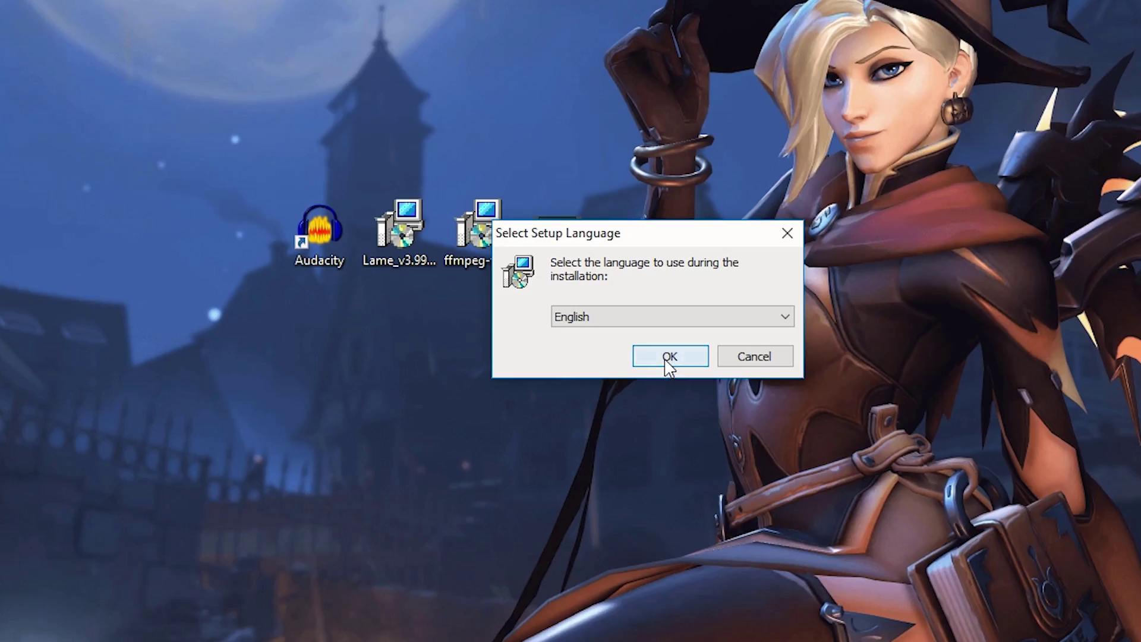
{"action": "left_click", "coordinate": [668, 360]}
{"action": "left_click", "coordinate": [775, 482]}
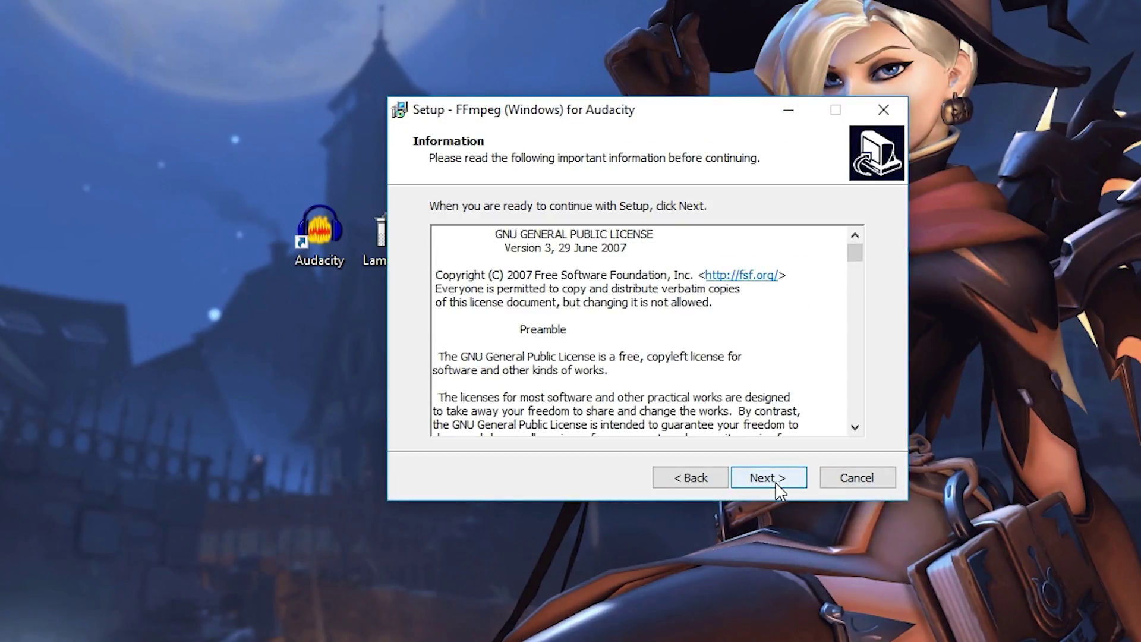
{"action": "left_click", "coordinate": [776, 487]}
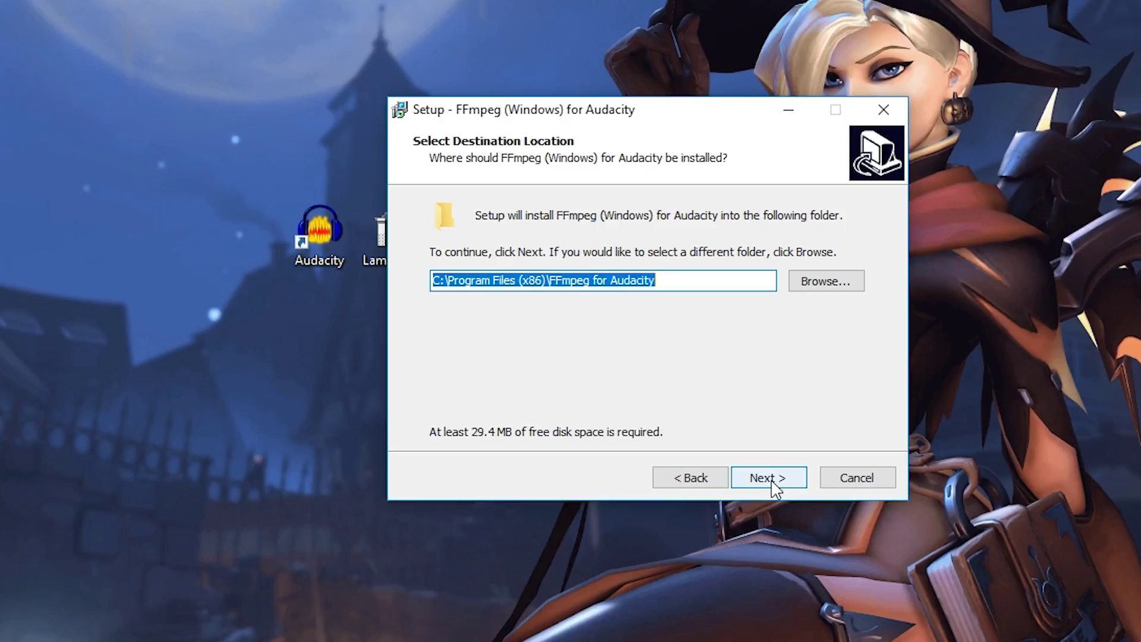
{"action": "left_click", "coordinate": [773, 484]}
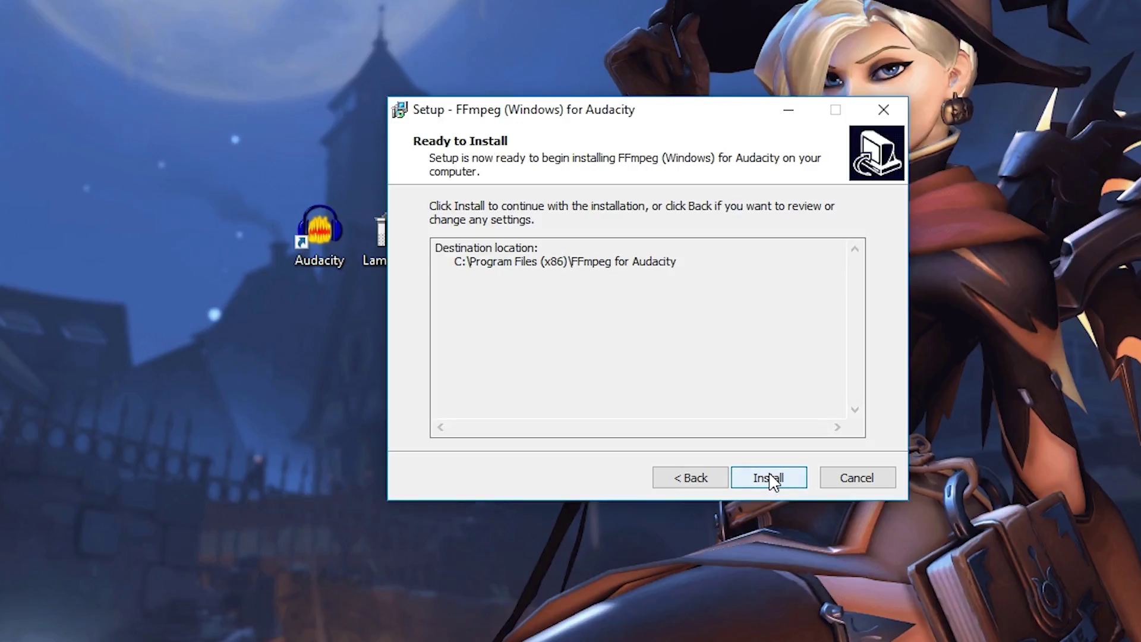
{"action": "left_click", "coordinate": [773, 483]}
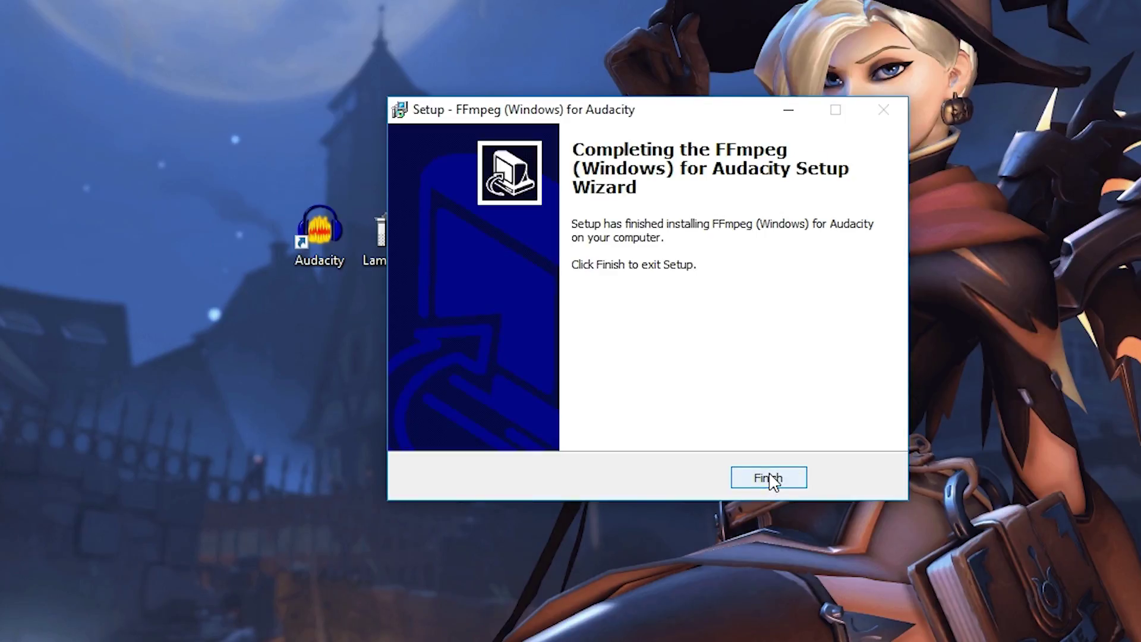
{"action": "left_click", "coordinate": [773, 481]}
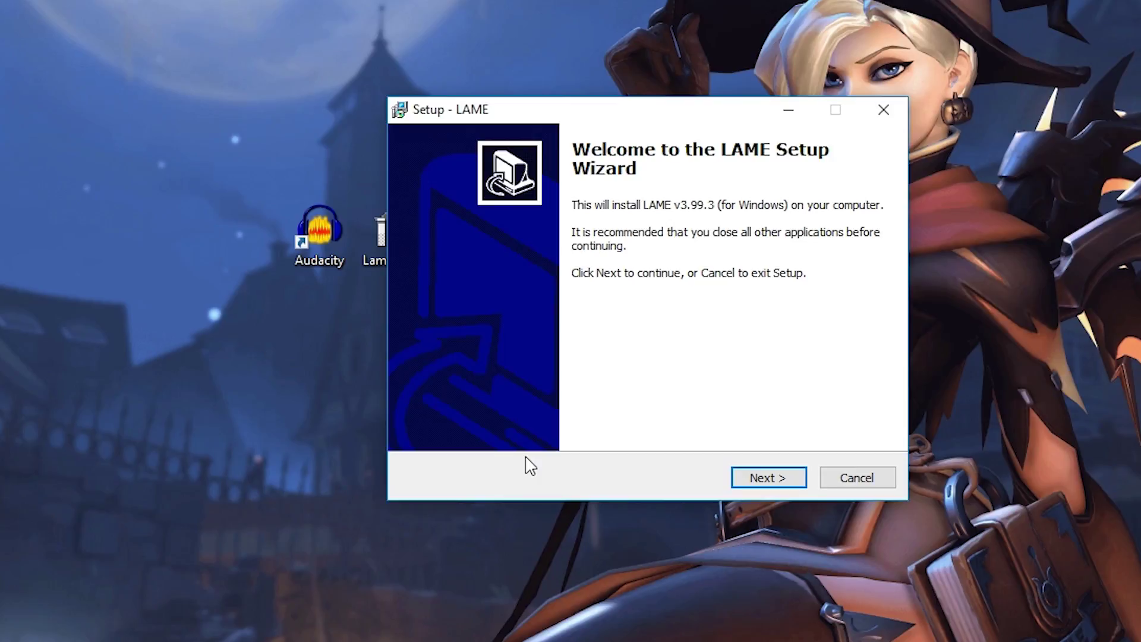
Install LAME with default settings into C:\Program Files (x86)\Lame For Audacity
{"action": "left_click", "coordinate": [768, 480]}
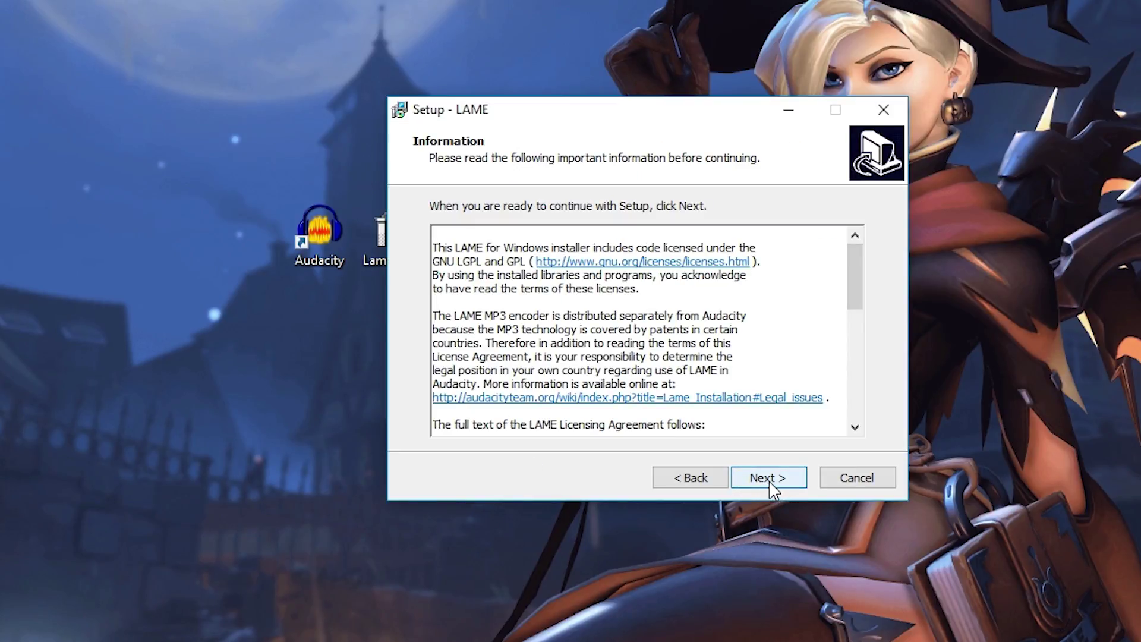
{"action": "left_click", "coordinate": [768, 480]}
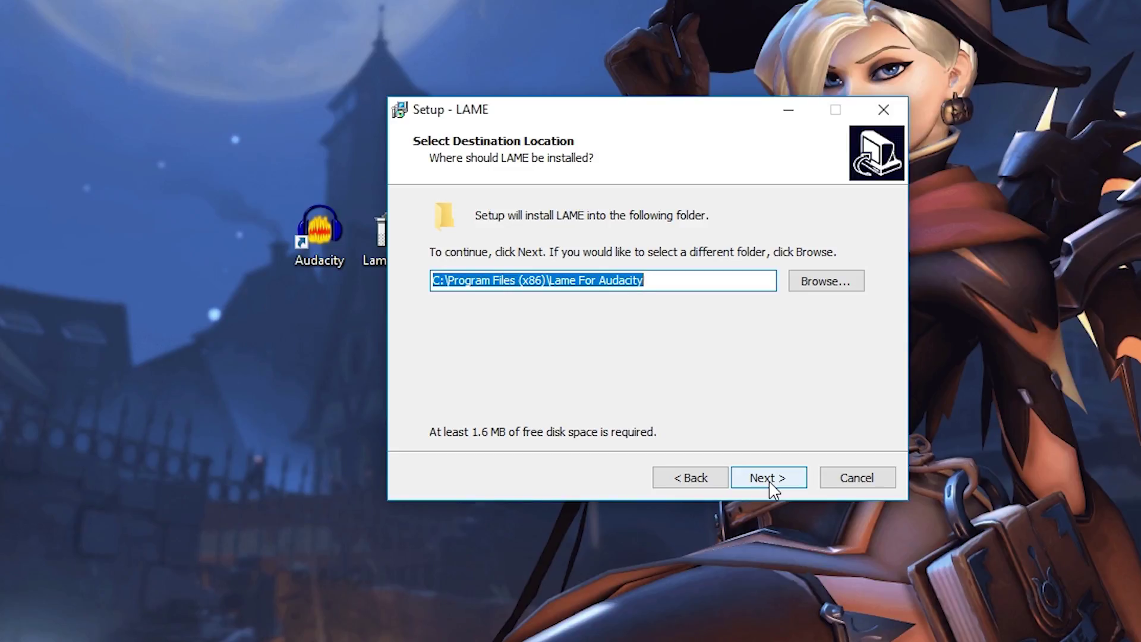
{"action": "left_click", "coordinate": [770, 480]}
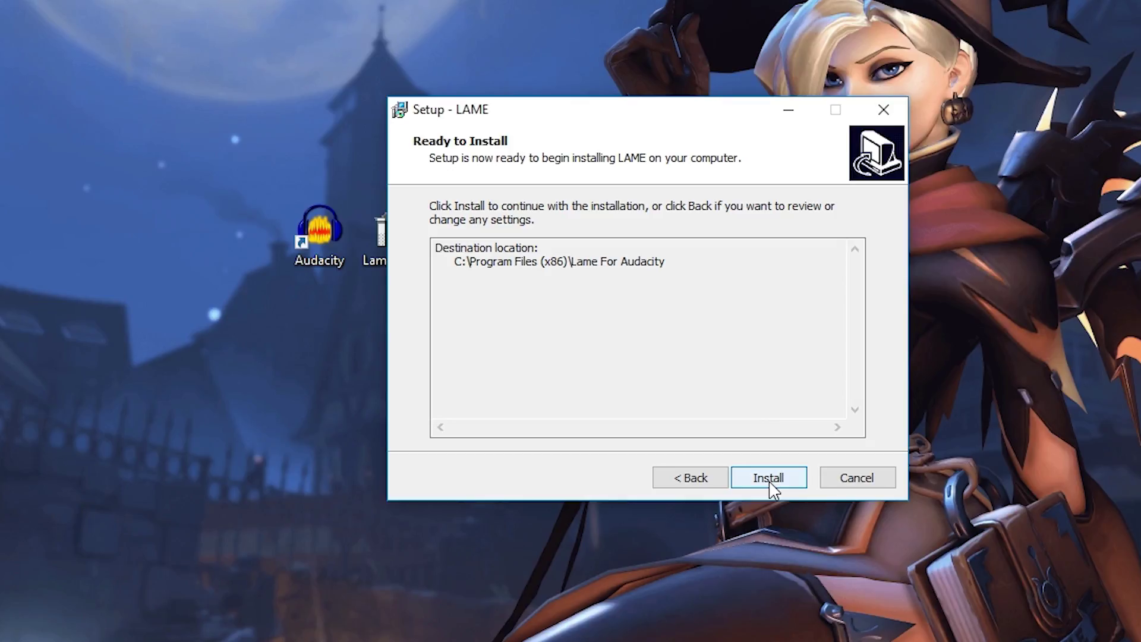
{"action": "left_click", "coordinate": [770, 480]}
{"action": "left_click", "coordinate": [770, 480]}
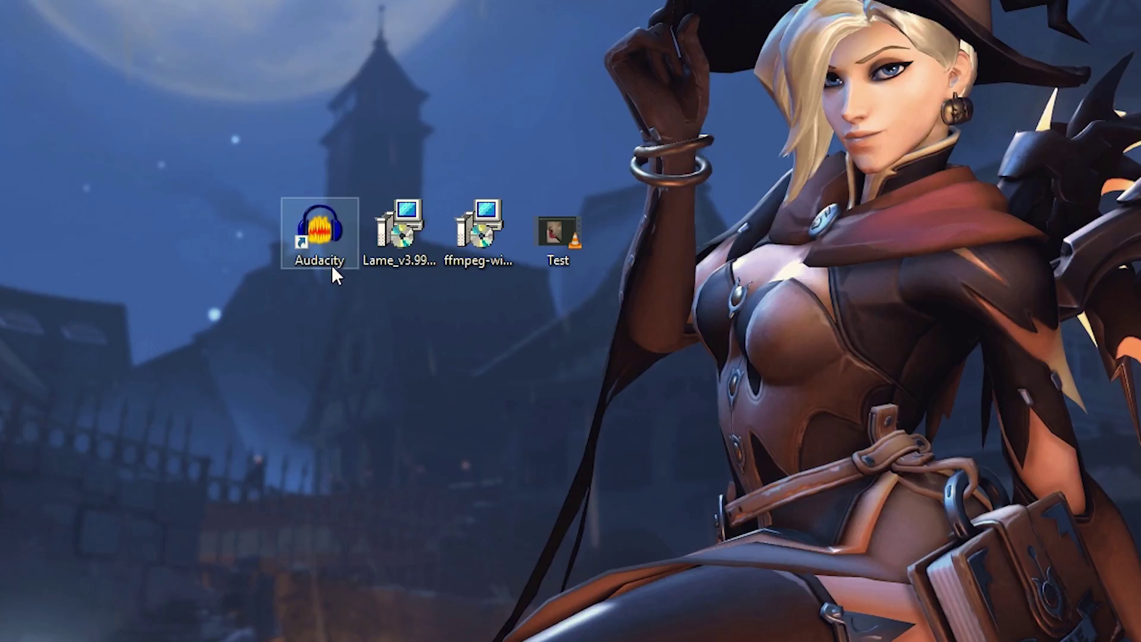
Launch Audacity and dismiss its welcome help screen
{"action": "double_click", "coordinate": [322, 236]}
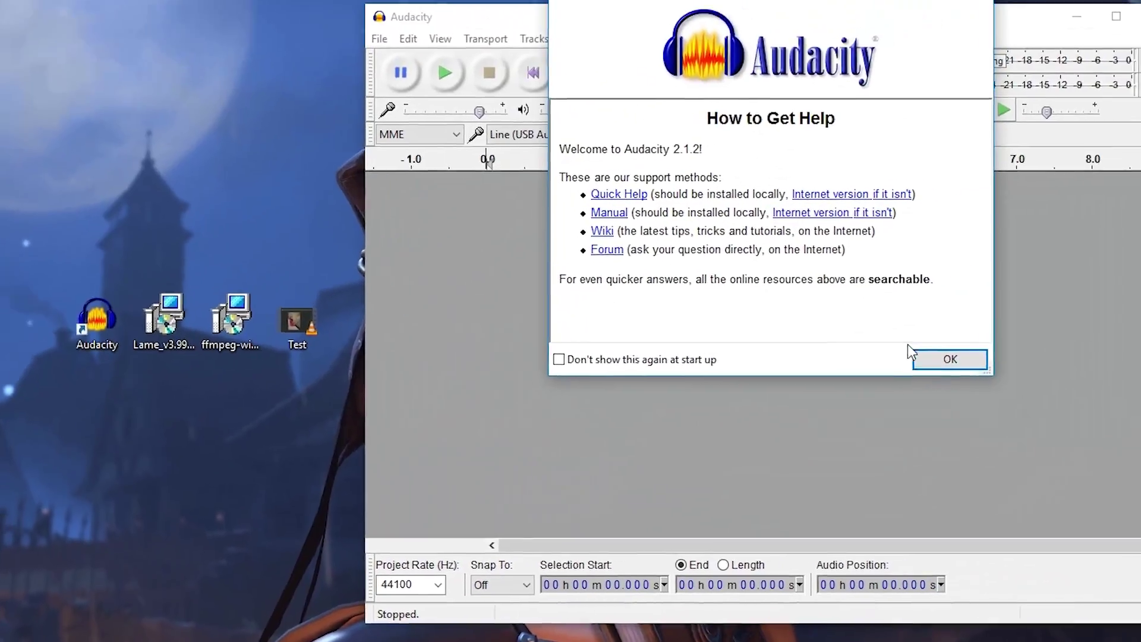
{"action": "left_click", "coordinate": [919, 357]}
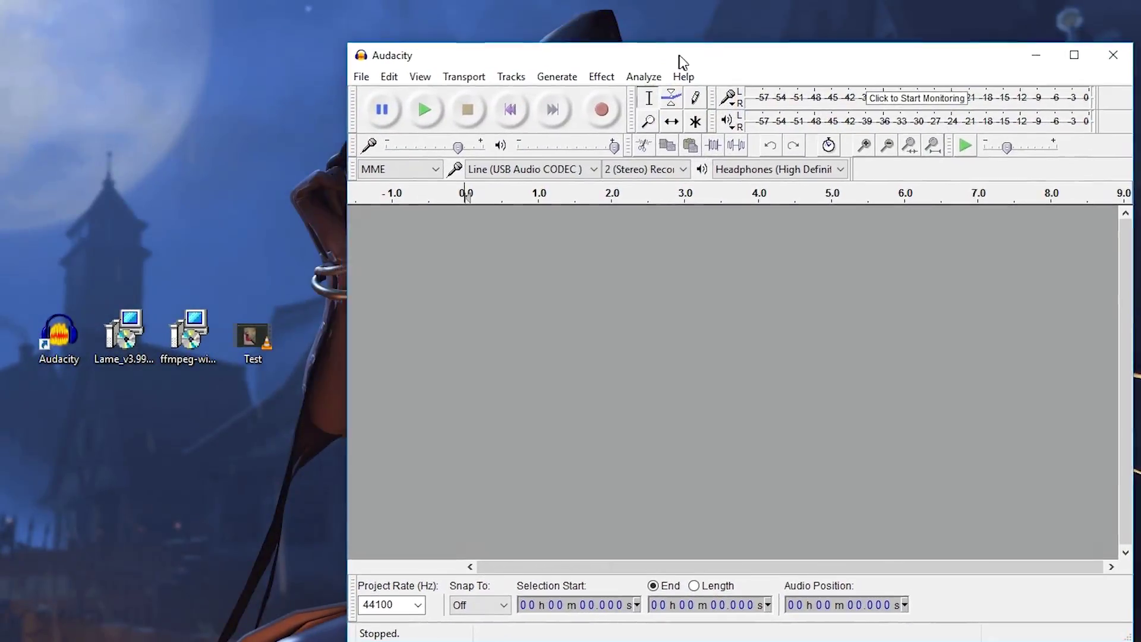
{"action": "left_click_drag", "start_coordinate": [652, 47], "coordinate": [683, 67]}
Drop the Test video into Audacity and import audio stream Index[02]
{"action": "left_click", "coordinate": [267, 333]}
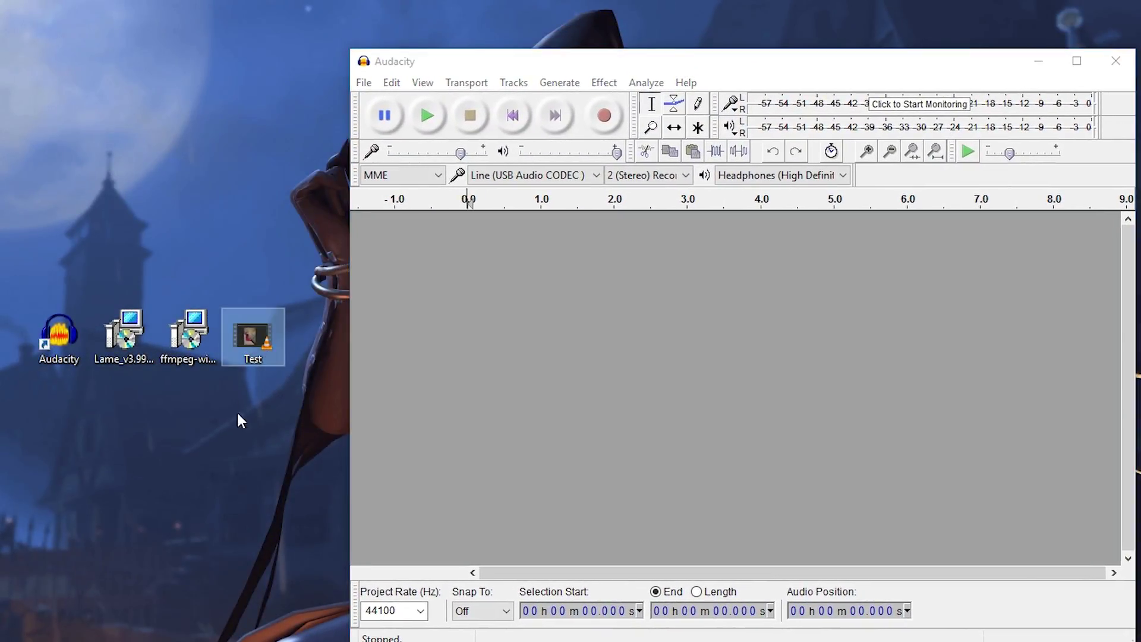
{"action": "left_click_drag", "start_coordinate": [258, 337], "coordinate": [657, 366]}
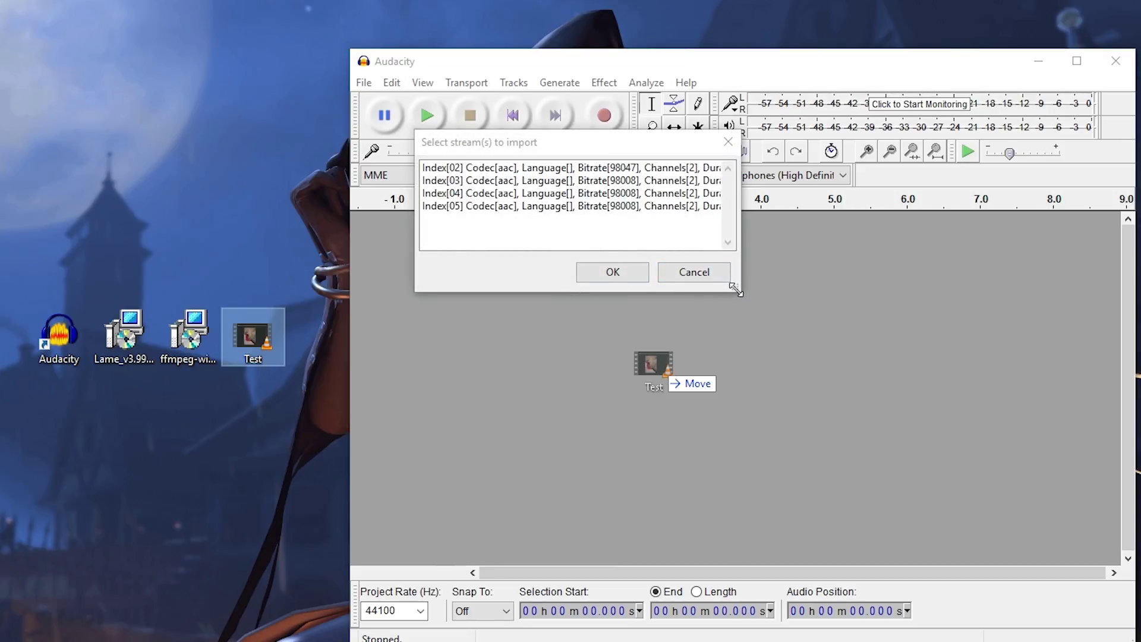
{"action": "left_click_drag", "start_coordinate": [737, 288], "coordinate": [900, 379]}
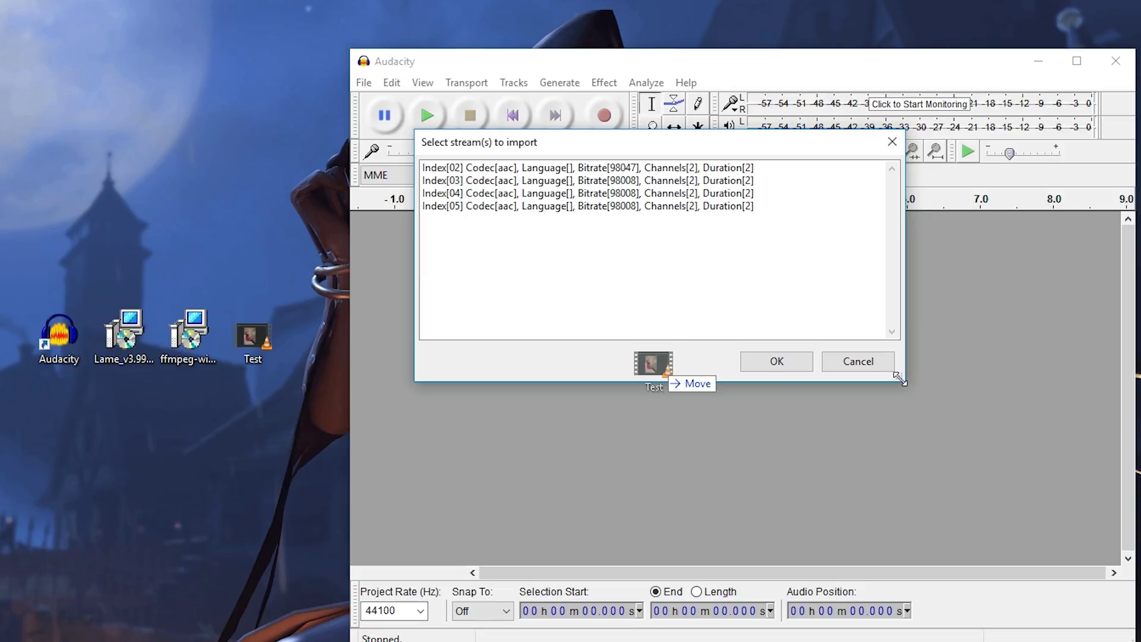
{"action": "left_click", "coordinate": [581, 169]}
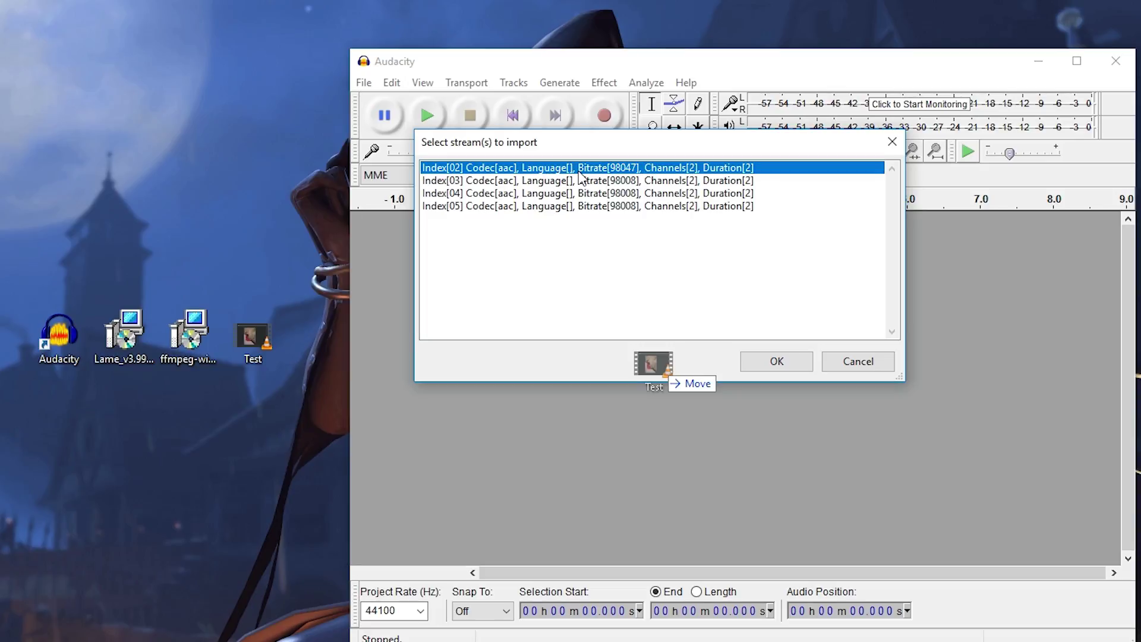
{"action": "left_click", "coordinate": [777, 366]}
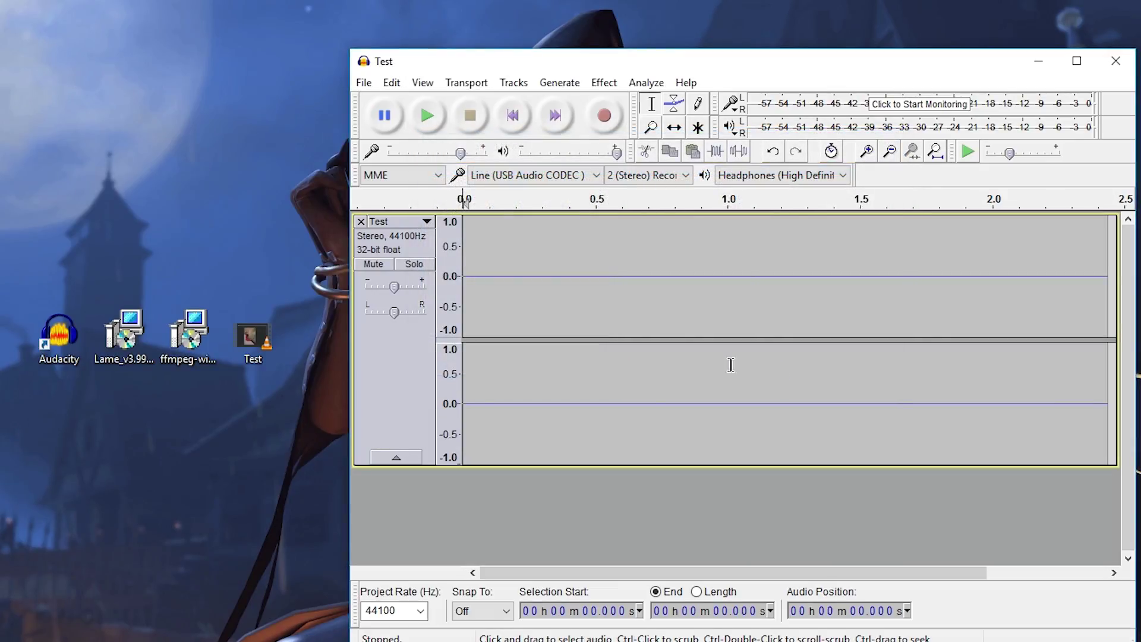
{"action": "mouse_move", "coordinate": [704, 572]}
{"action": "left_mouse_down"}
{"action": "mouse_move", "coordinate": [841, 571]}
{"action": "mouse_move", "coordinate": [643, 560]}
{"action": "left_mouse_up"}
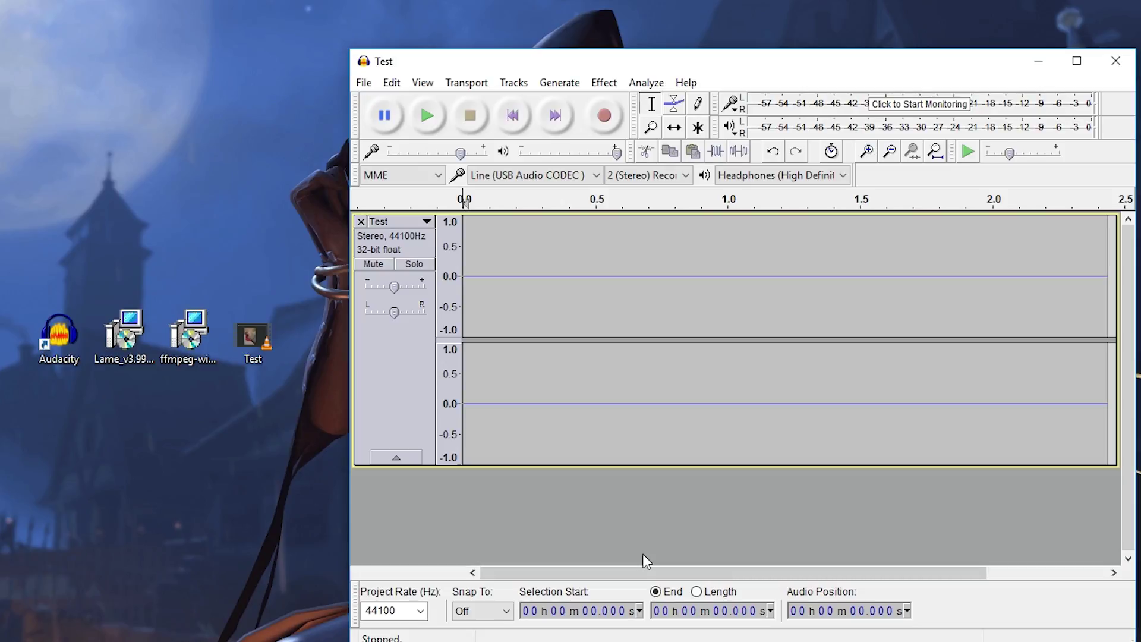
{"action": "left_click", "coordinate": [265, 337]}
{"action": "double_click", "coordinate": [254, 338]}
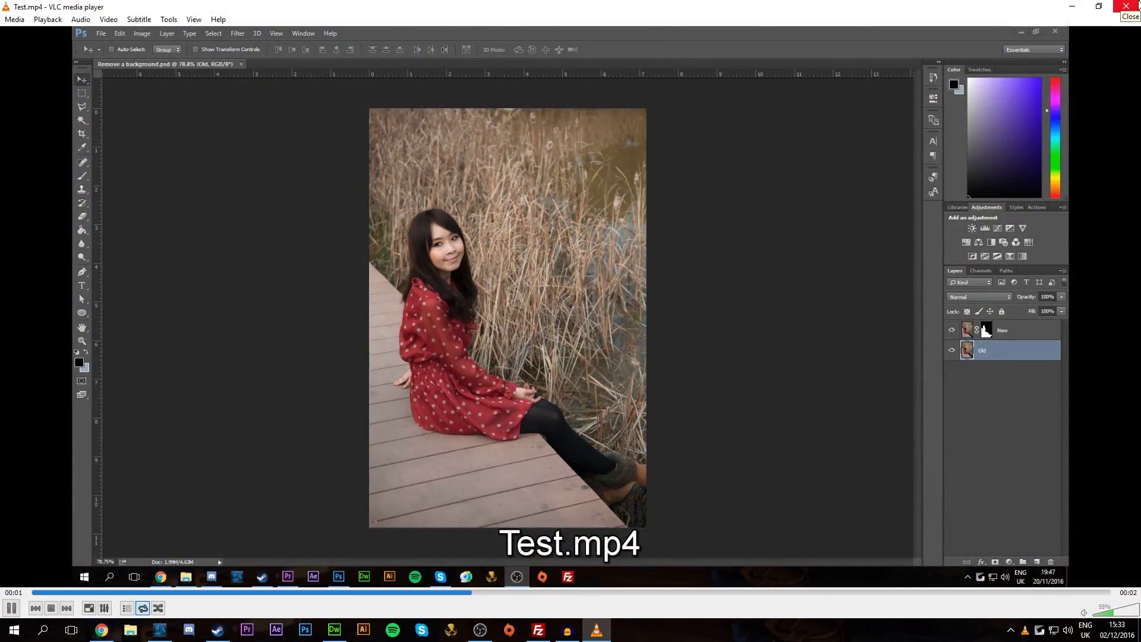
{"action": "left_click", "coordinate": [1130, 7]}
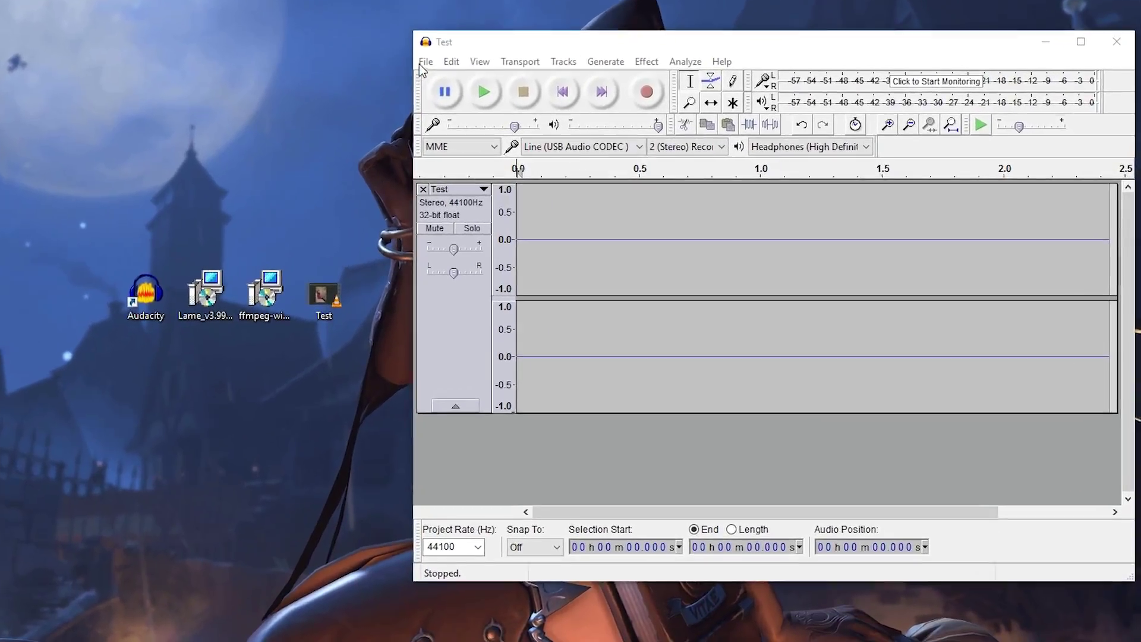
{"action": "left_click", "coordinate": [599, 94]}
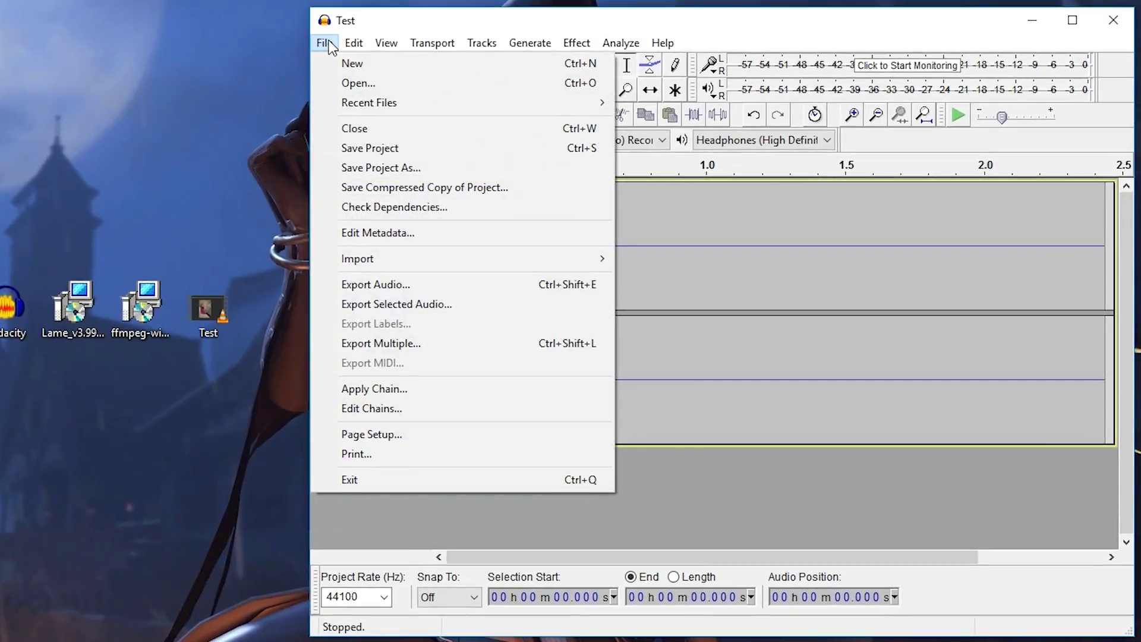
{"action": "left_click", "coordinate": [413, 286]}
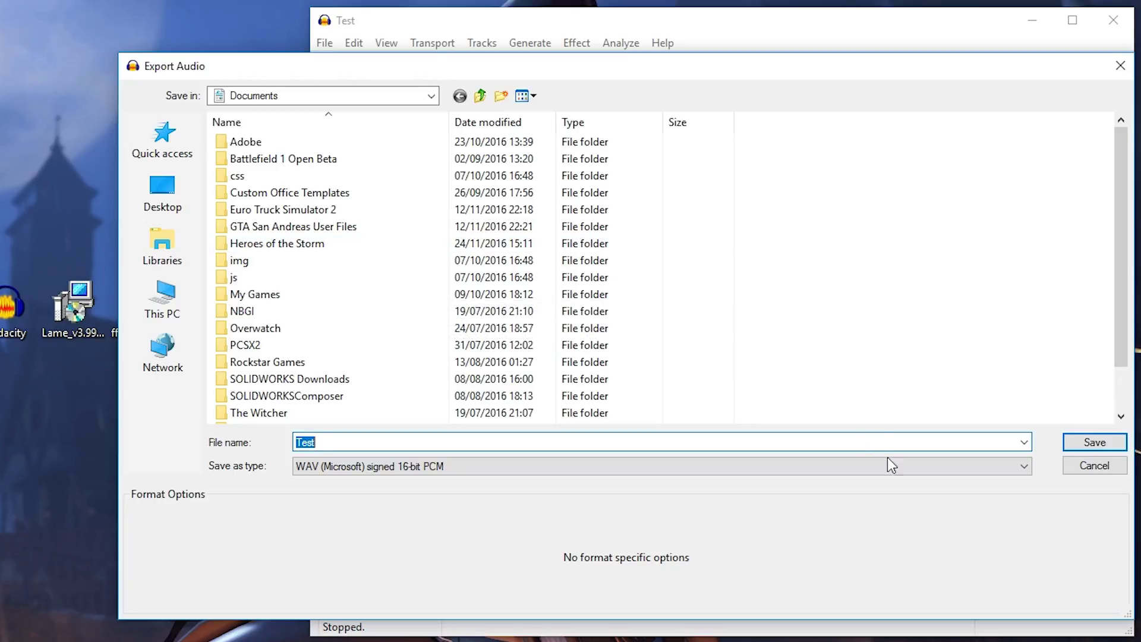
{"action": "left_click", "coordinate": [1096, 468]}
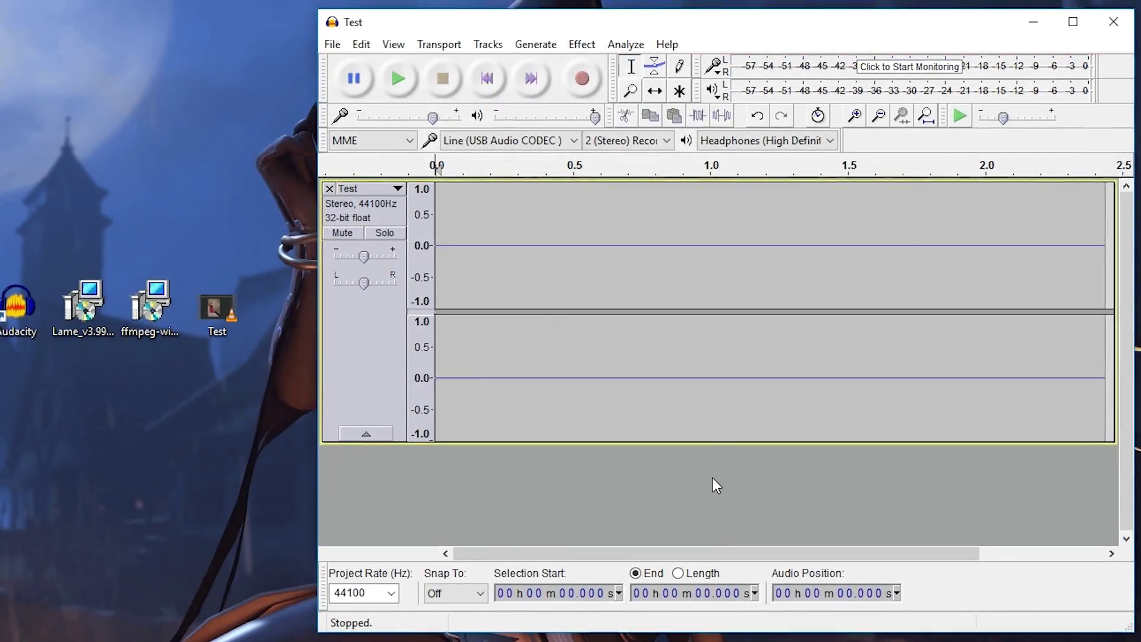